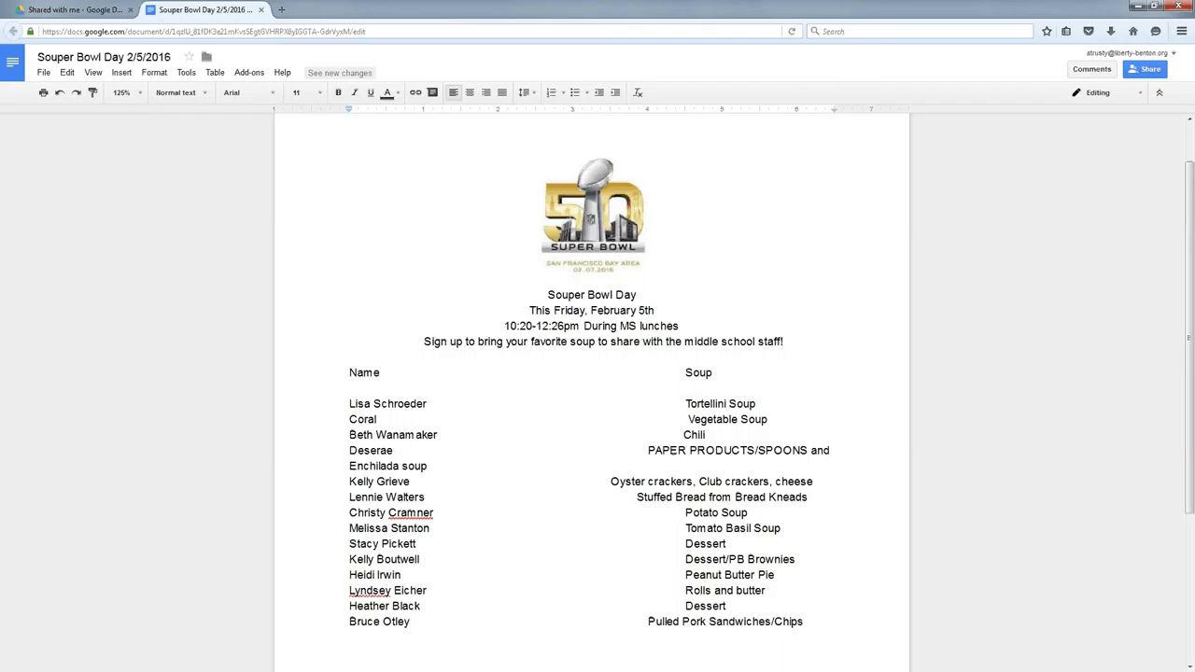
Step: Open the sign-up sheet's revision history from the File menu
{"action": "left_click", "coordinate": [43, 72]}
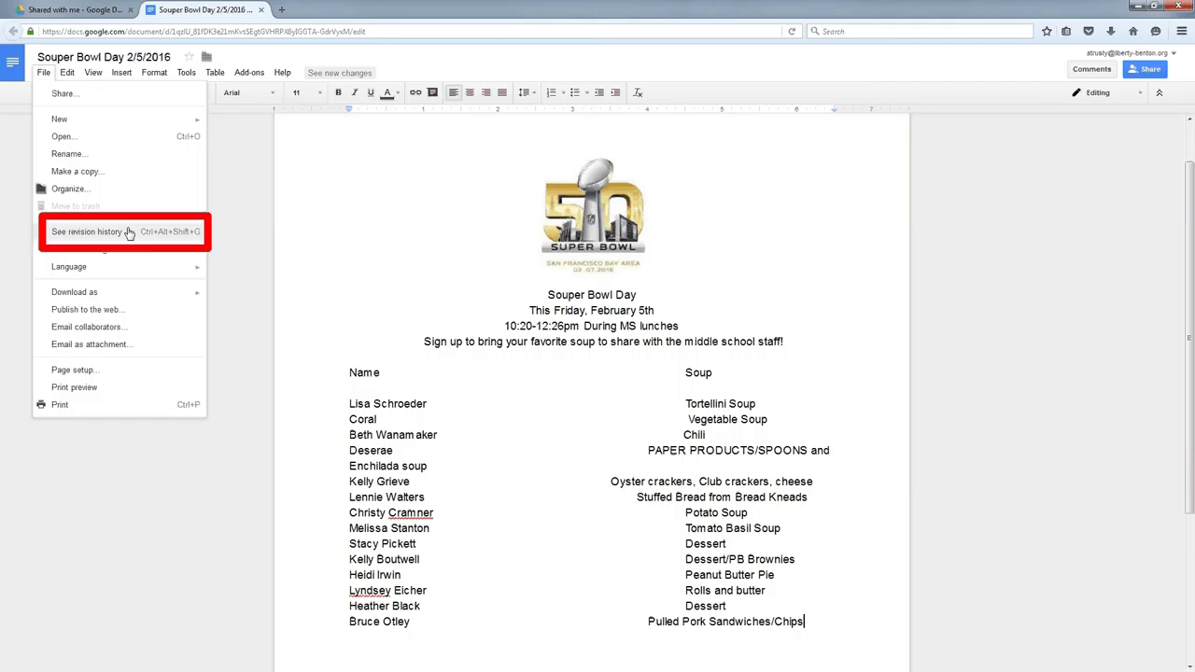
{"action": "left_click", "coordinate": [129, 232]}
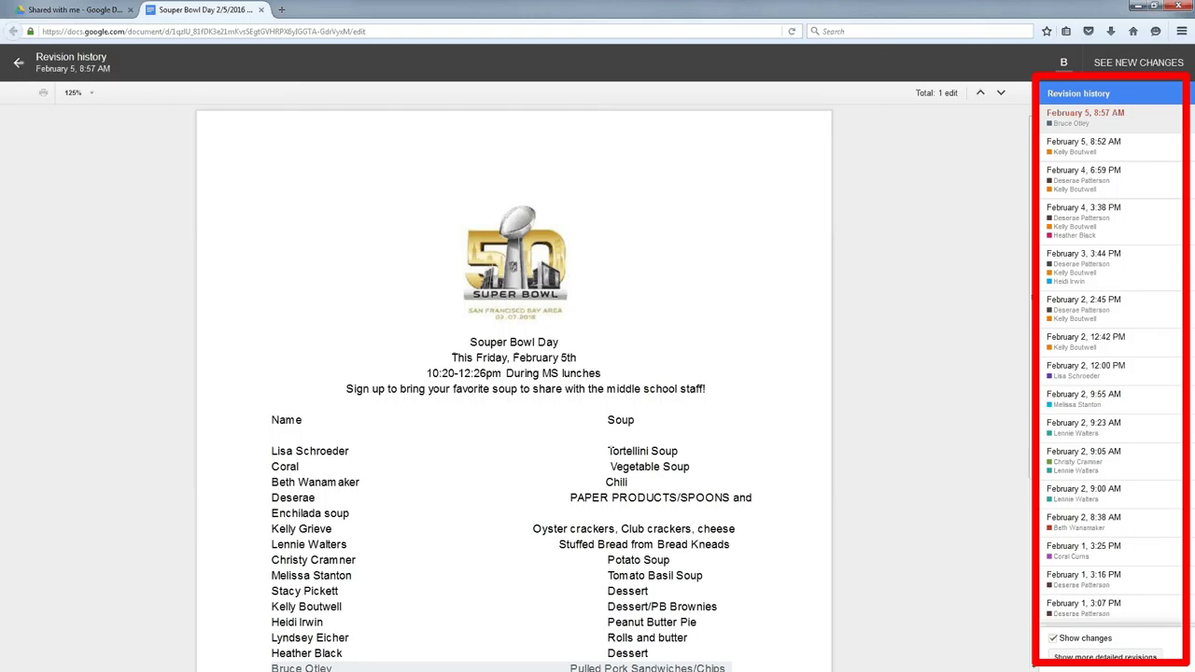
Step: Select the oldest Feb 1, 3:07 PM revision, then step to Feb 1, 3:16 PM
{"action": "left_click", "coordinate": [1085, 603]}
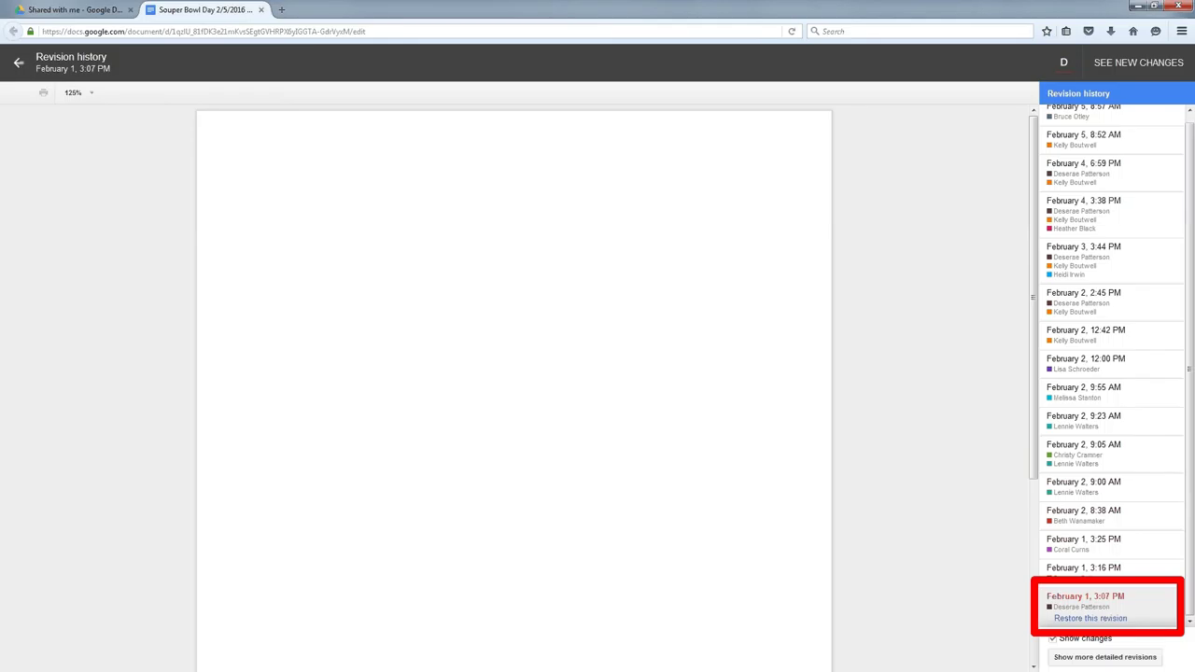
{"action": "key", "text": "Up"}
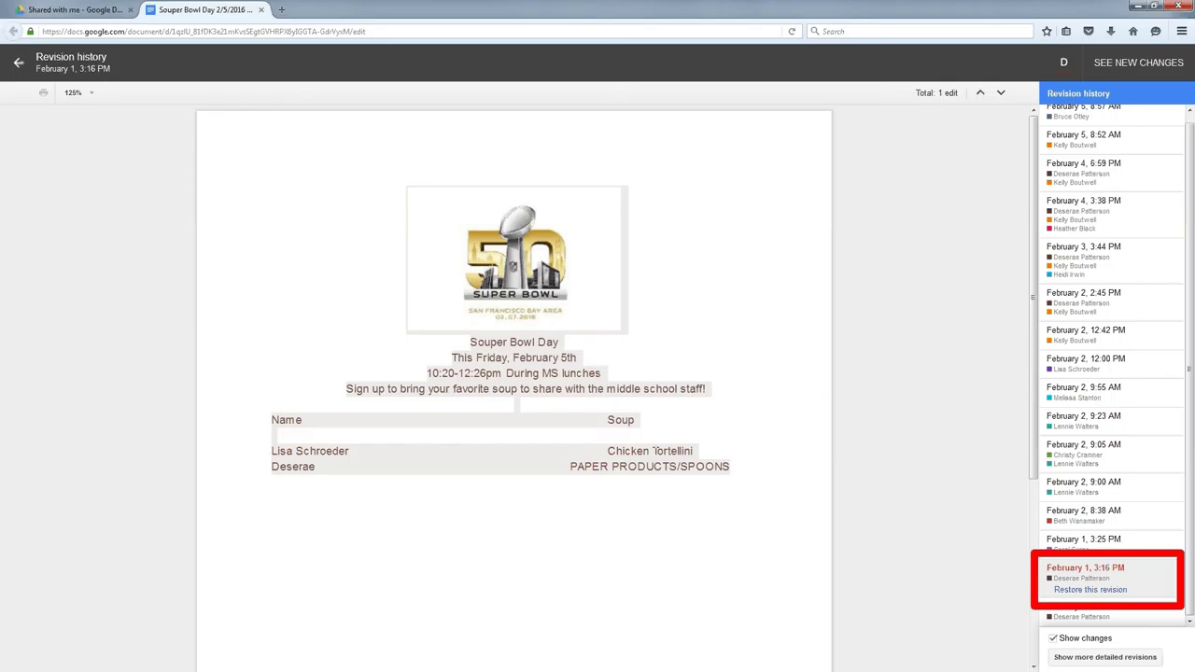
Step: Step up through revisions from Feb 1, 3:25 PM to Feb 2, 9:55 AM
{"action": "key", "text": "Up"}
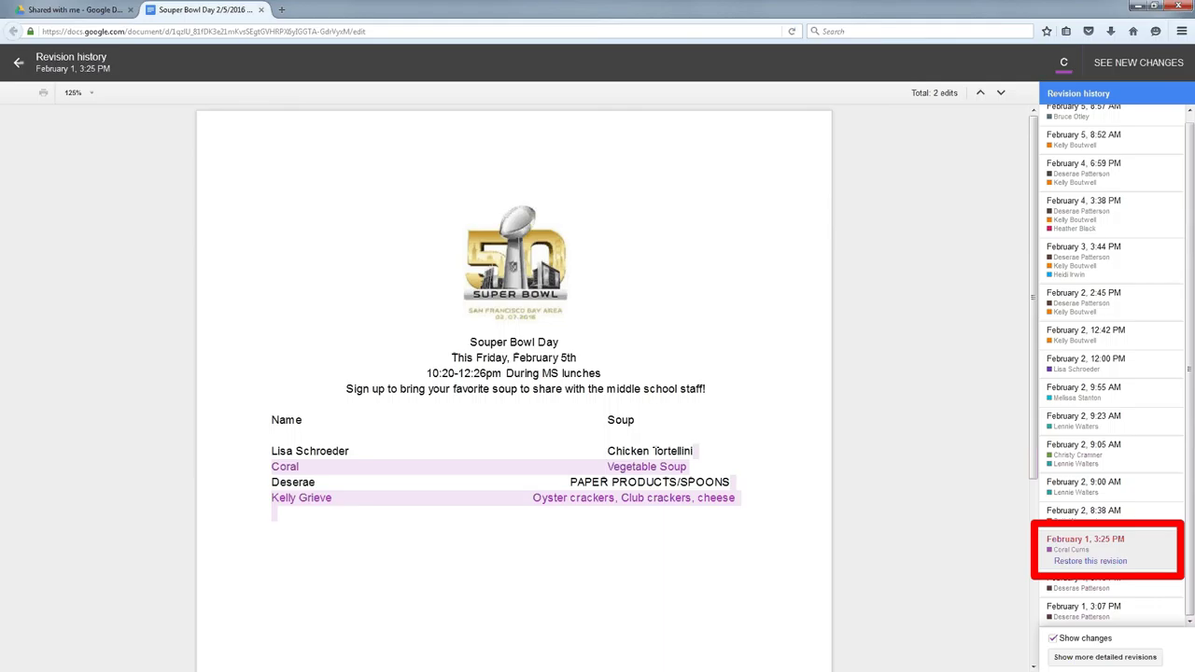
{"action": "key", "text": "Up"}
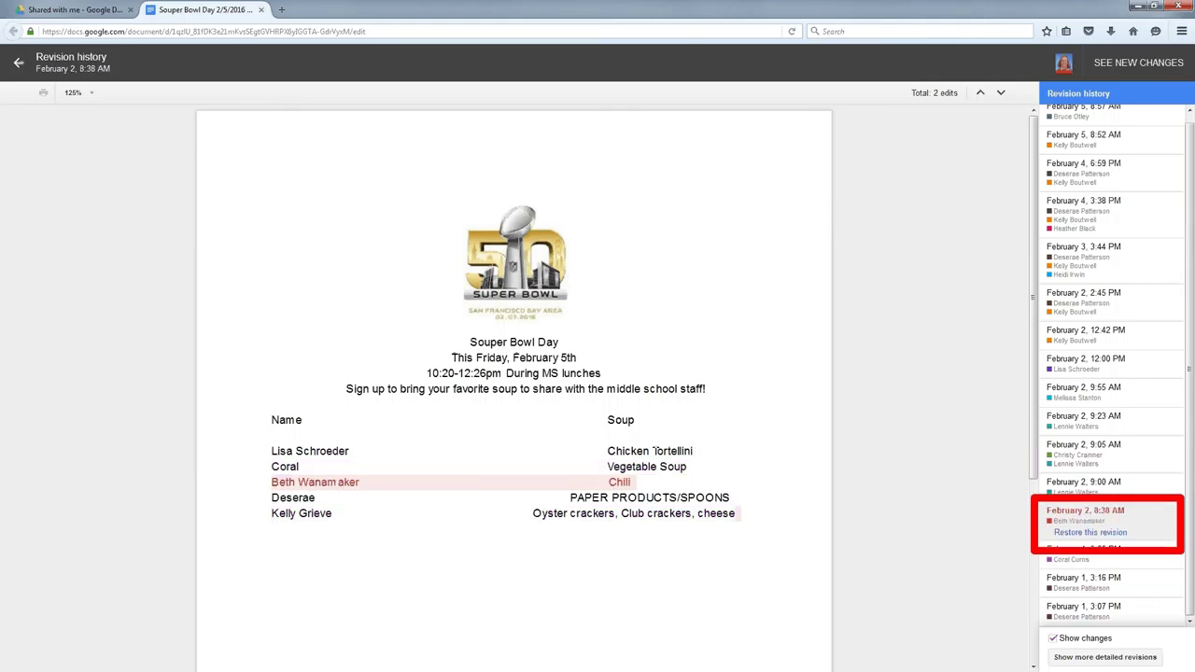
{"action": "key", "text": "Up"}
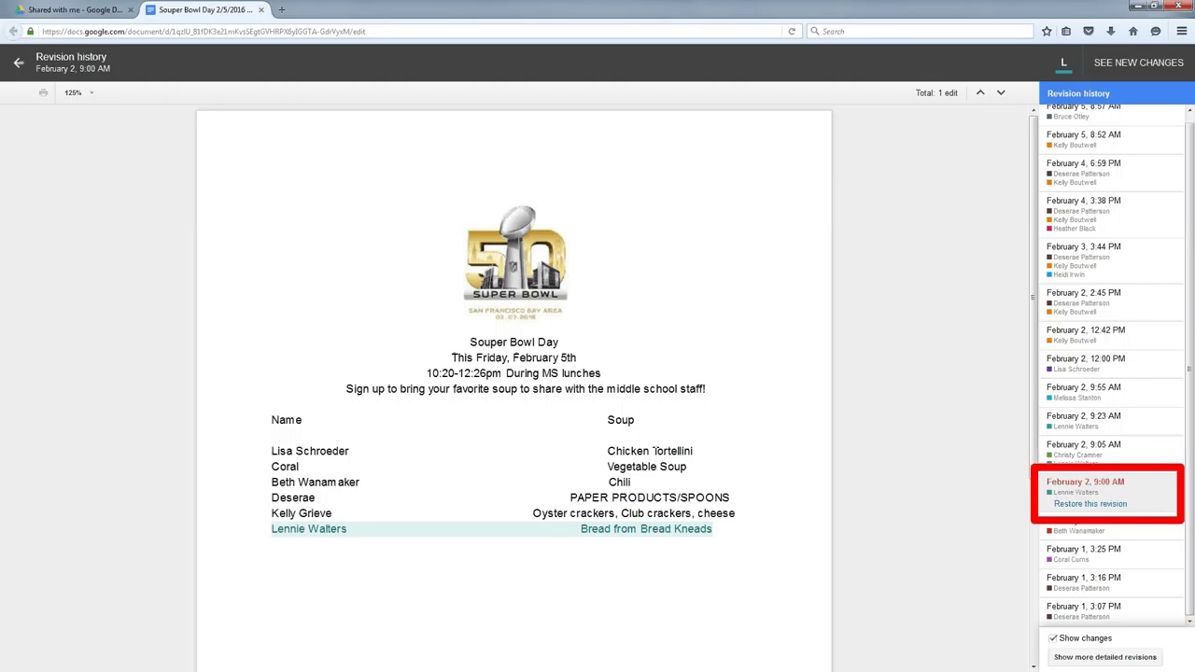
{"action": "key", "text": "Up"}
{"action": "key", "text": "Up"}
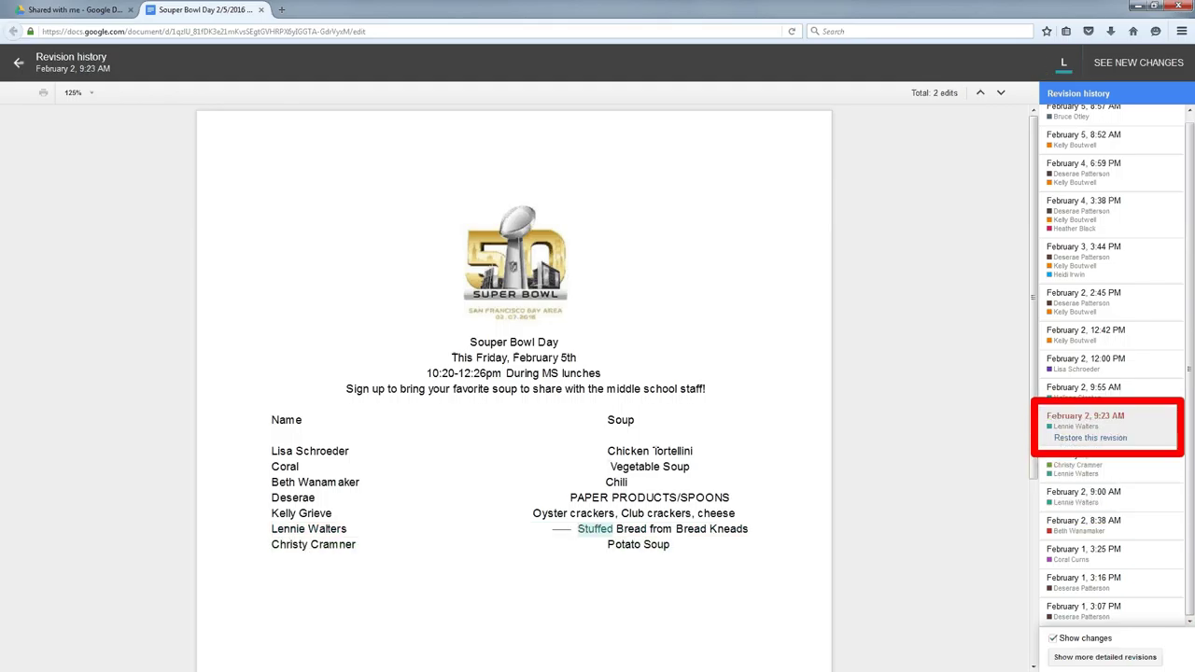
{"action": "key", "text": "Up"}
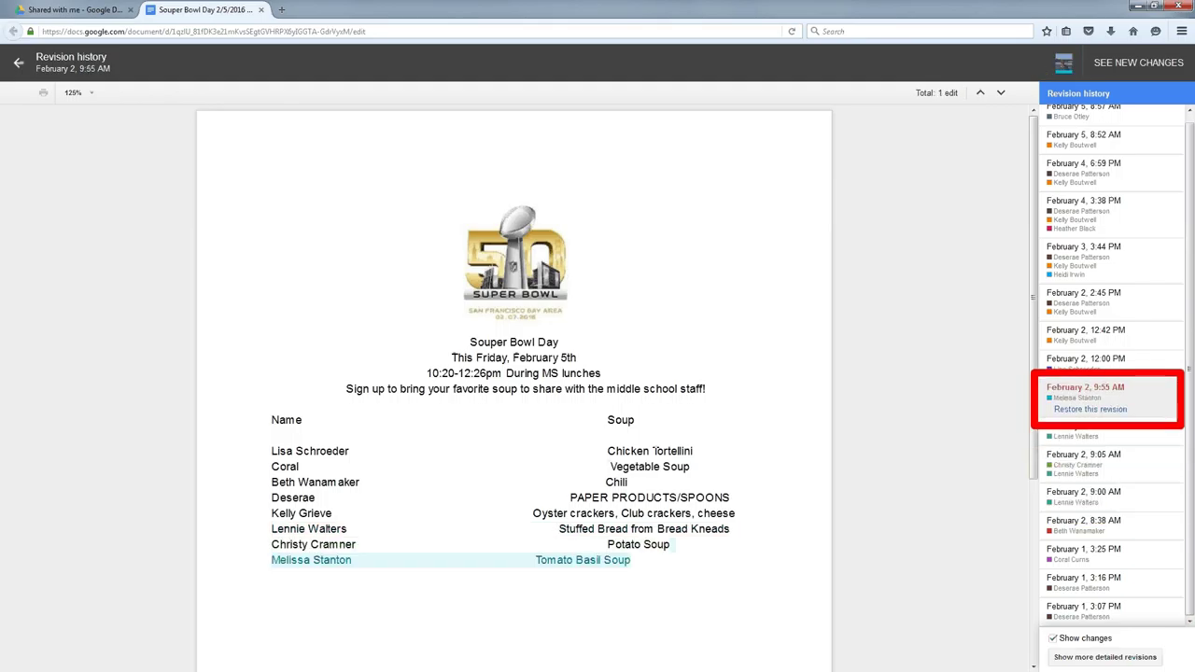
{"action": "key", "text": "Up"}
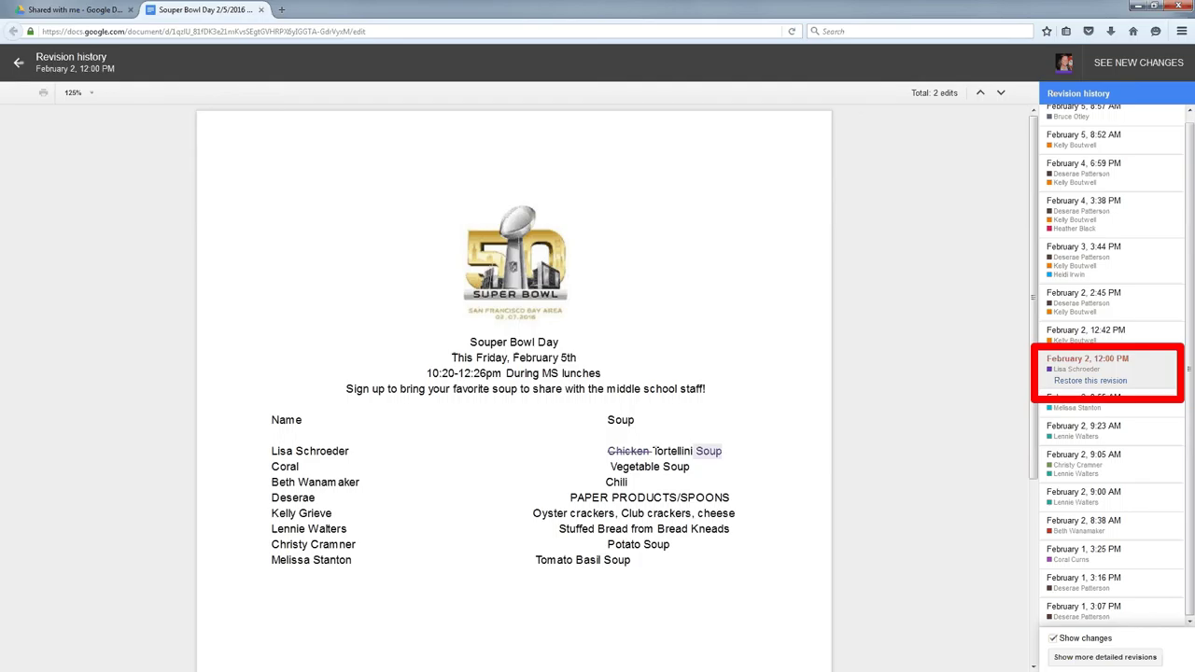
Step: Preview the ten-entry Feb 2, 12:42 PM revision, then jump to Feb 5, 8:57 AM
{"action": "key", "text": "Up"}
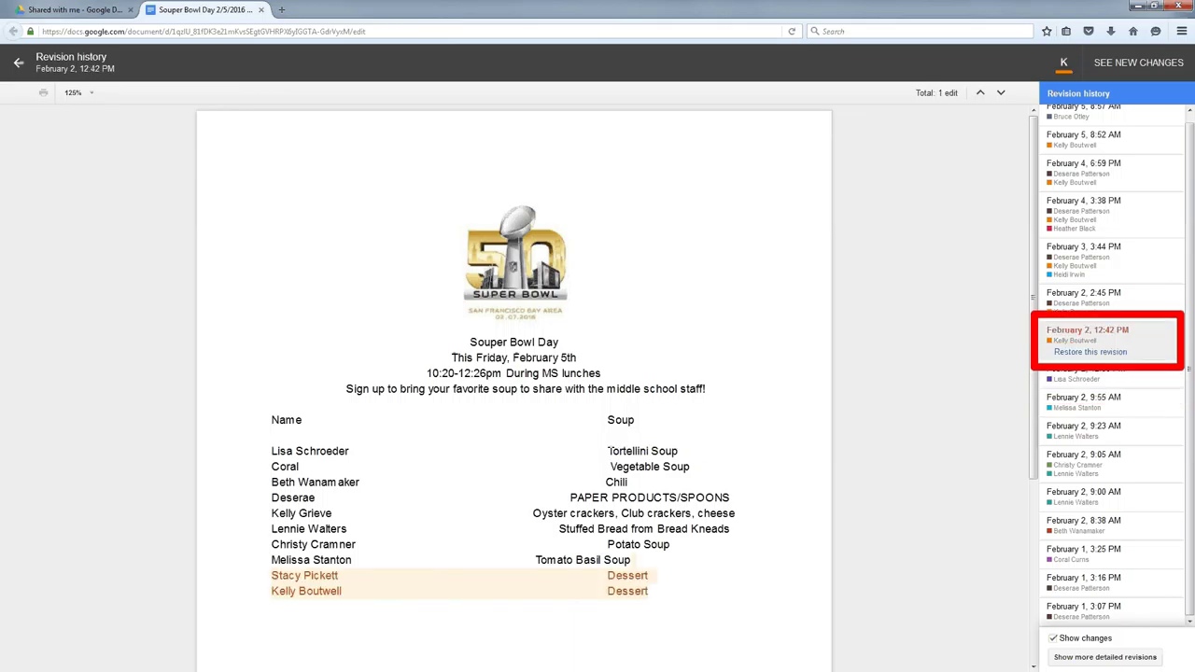
{"action": "key", "text": "Up"}
{"action": "key", "text": "Up"}
{"action": "key", "text": "Up"}
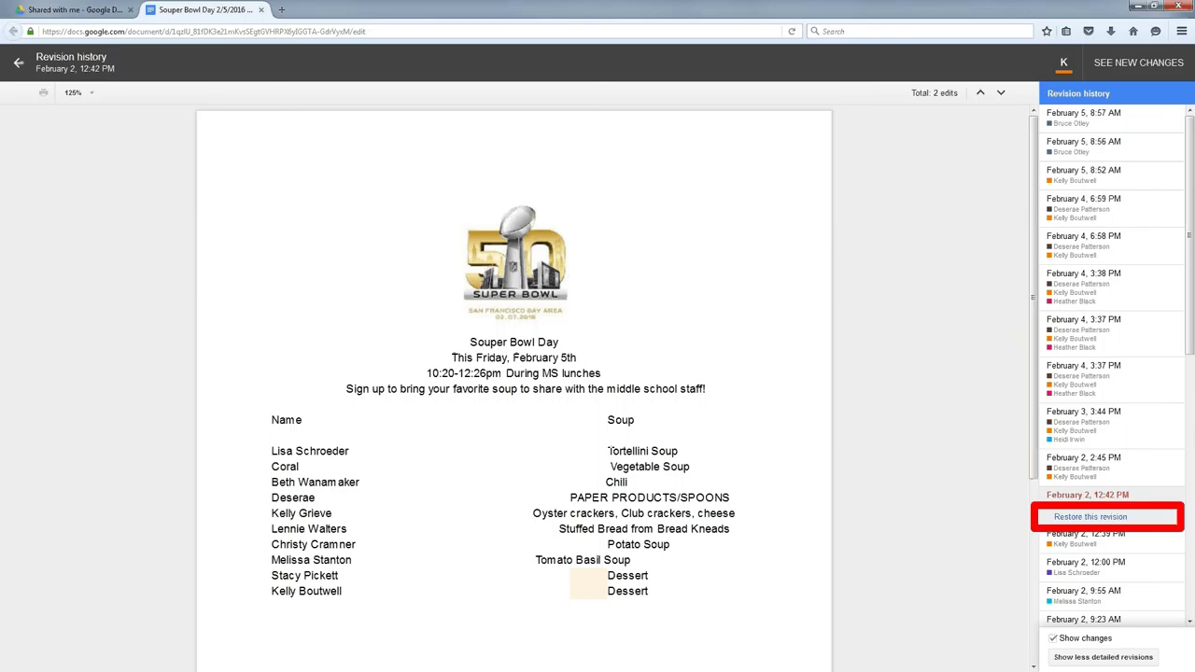
Step: Restore the February 2, 12:42 PM revision with its ten sign-ups
{"action": "left_click", "coordinate": [1090, 516]}
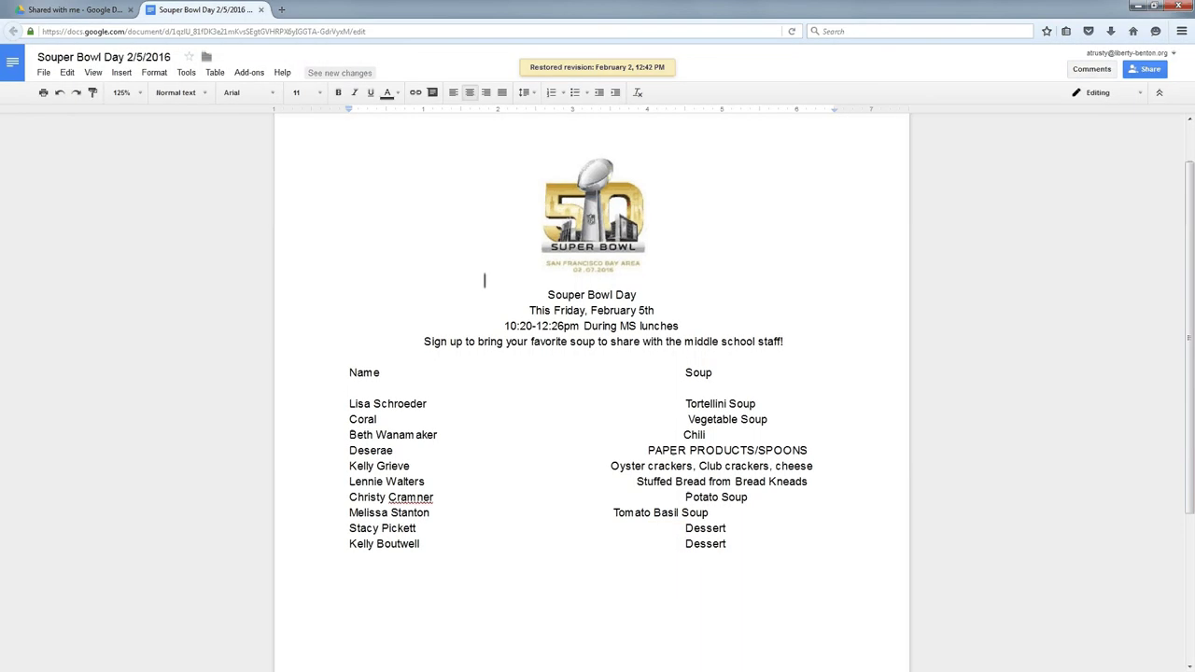